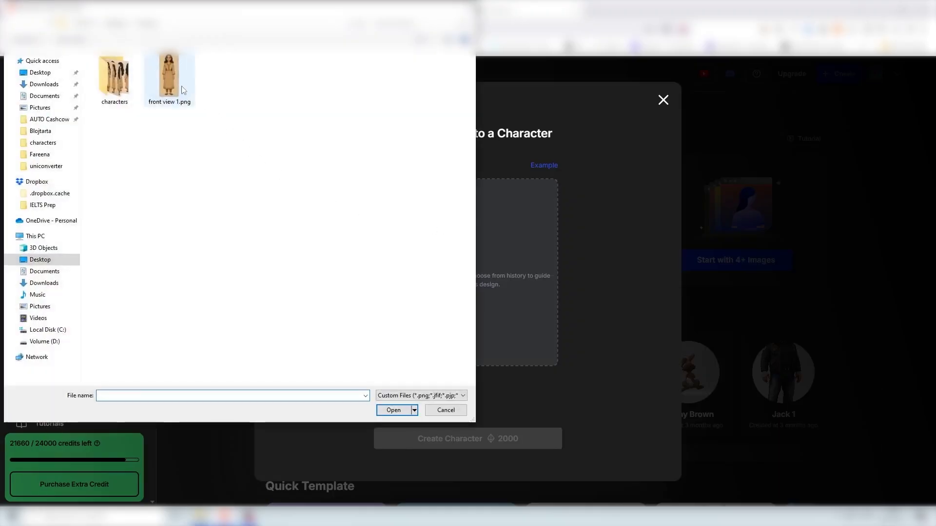
- Upload "front view 1.png" as the reference image, name the character Sandra, and create the character
double_click(175, 83)
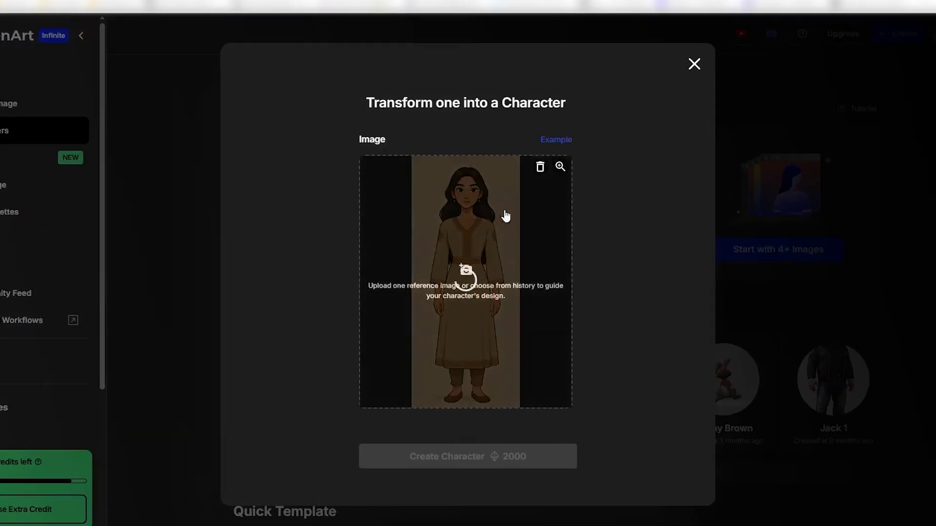
scroll(560, 283, down, 2)
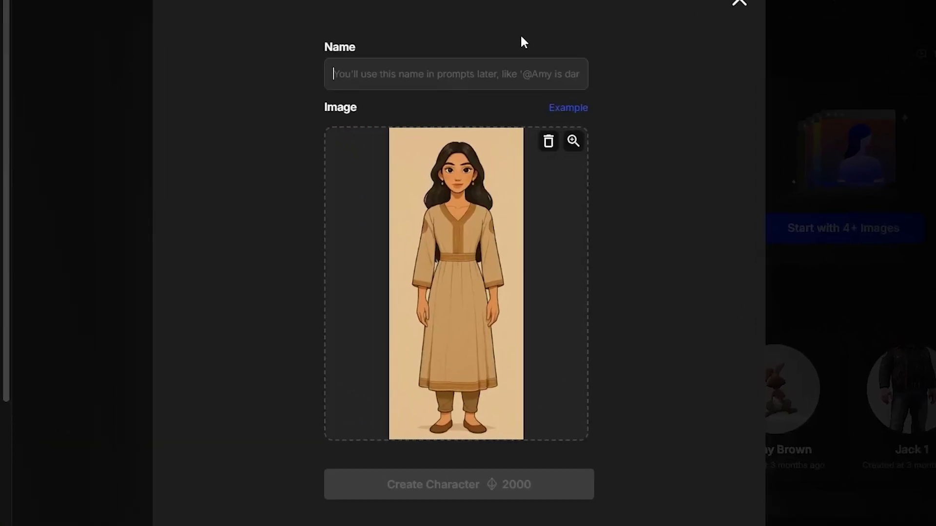
text(Sandra)
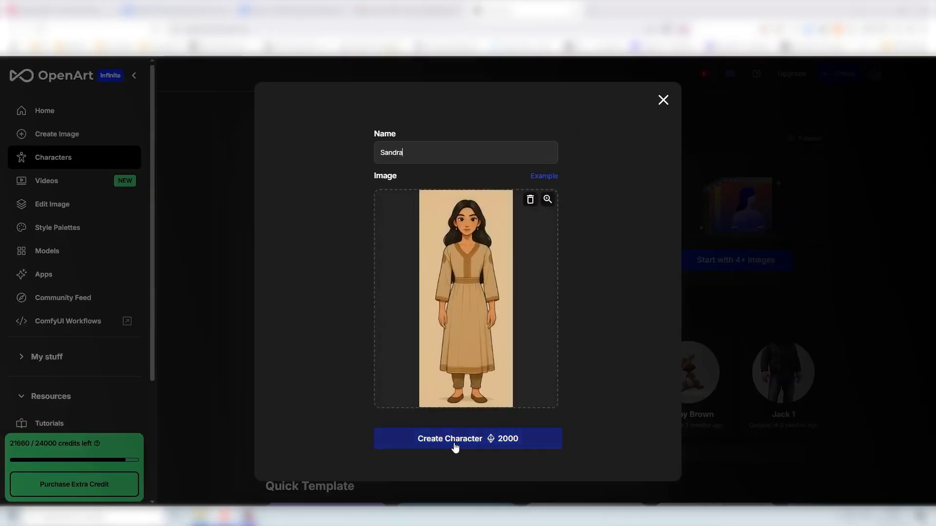
click(457, 448)
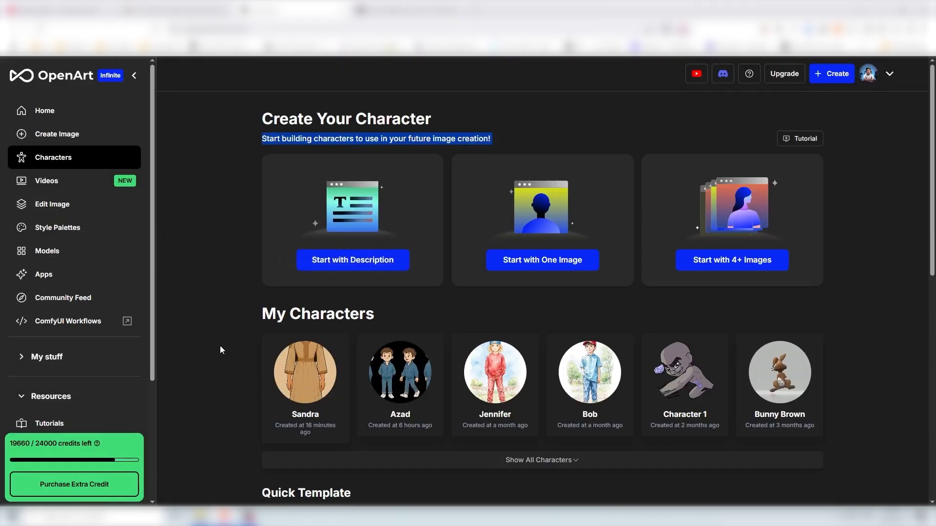
mouse_move(304, 376)
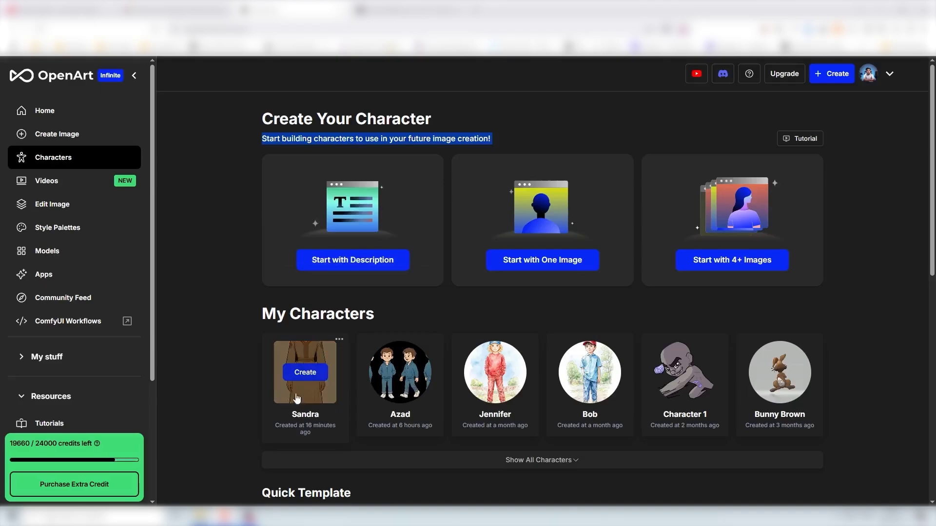
drag(259, 314, 402, 313)
click(422, 309)
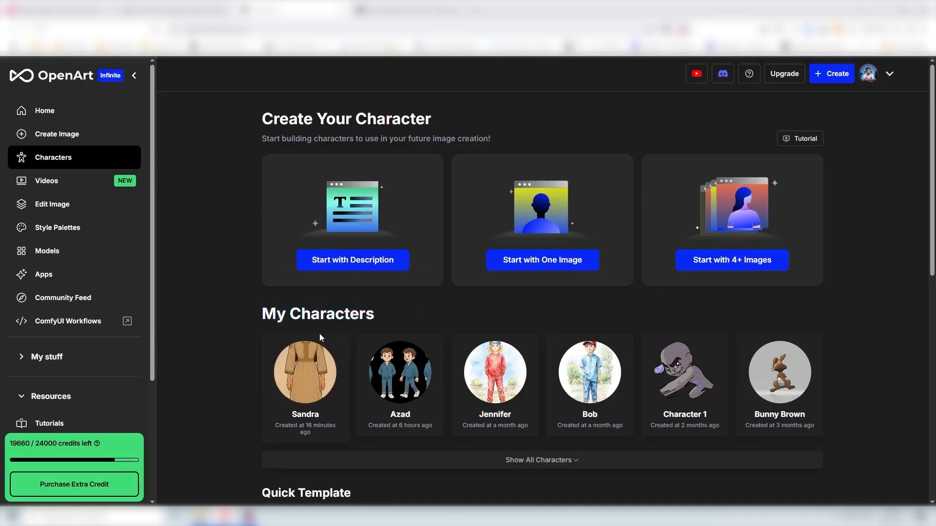
mouse_move(285, 415)
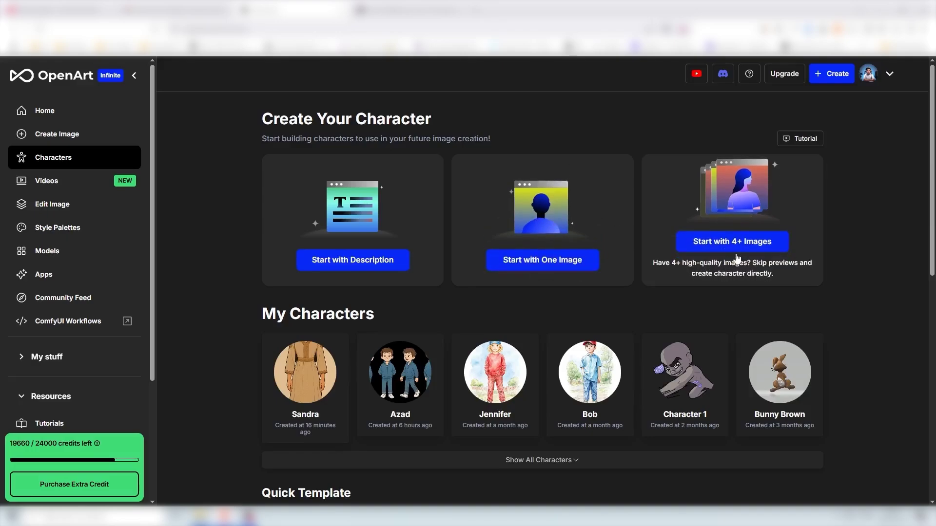
click(761, 248)
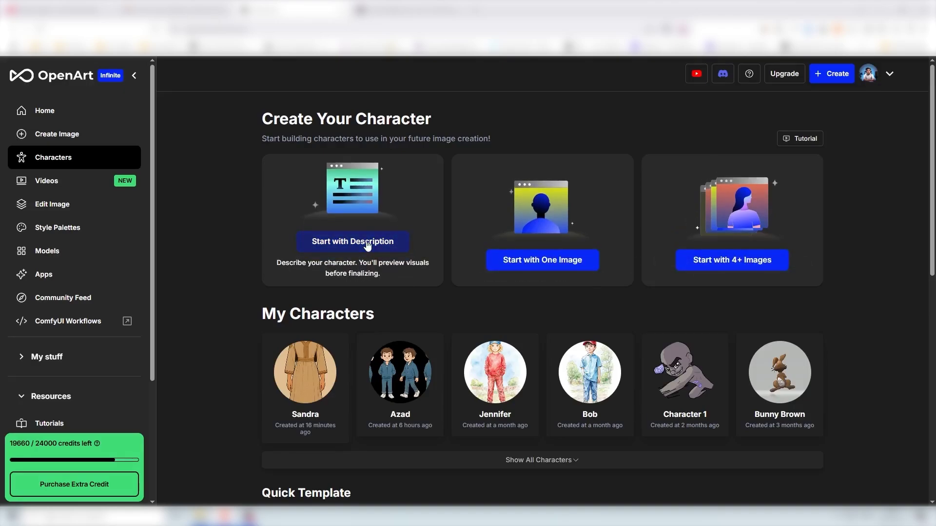
mouse_move(309, 379)
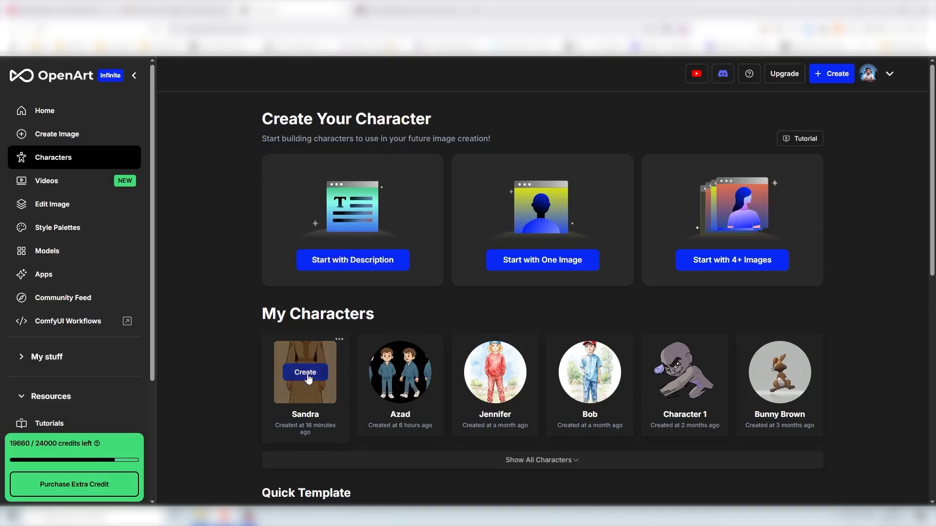
click(307, 376)
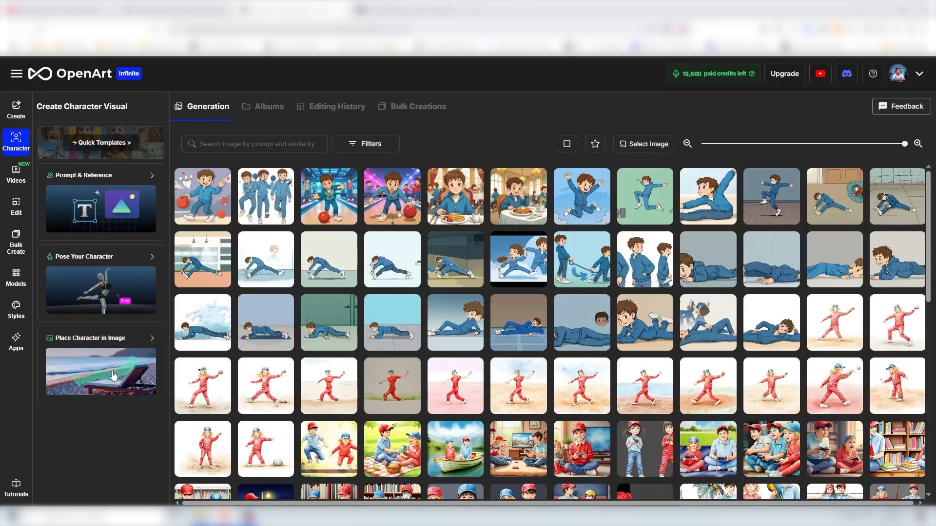
click(101, 198)
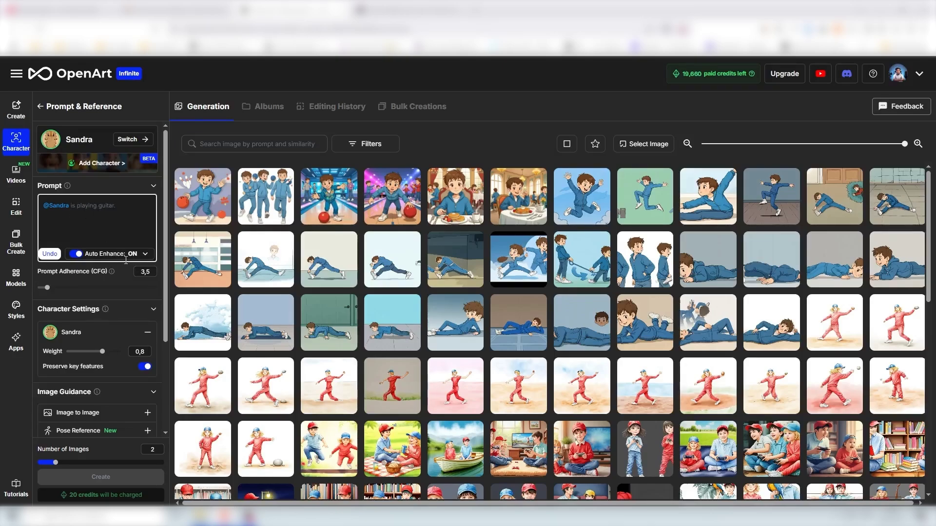
text(is playing guitar.)
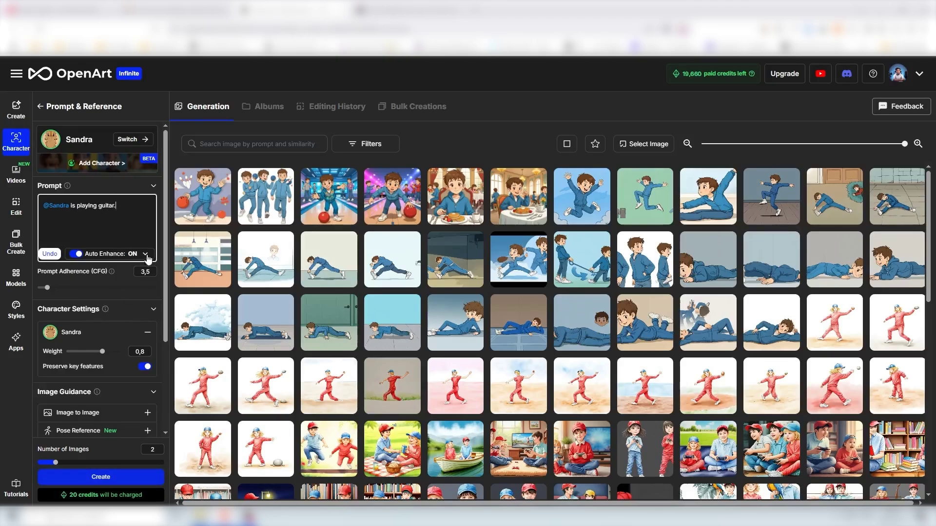
- Turn off Auto Enhance for the guitar prompt
scroll(105, 240, down, 2)
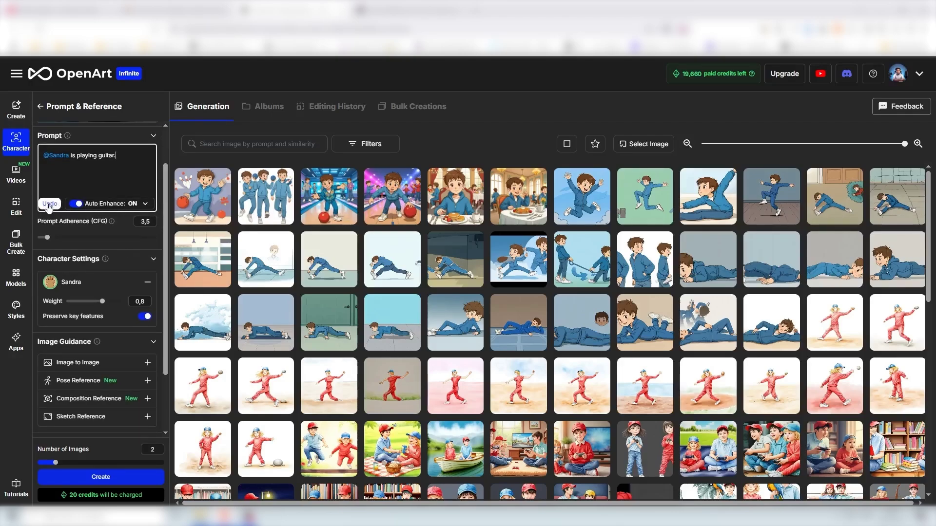
click(79, 207)
click(77, 204)
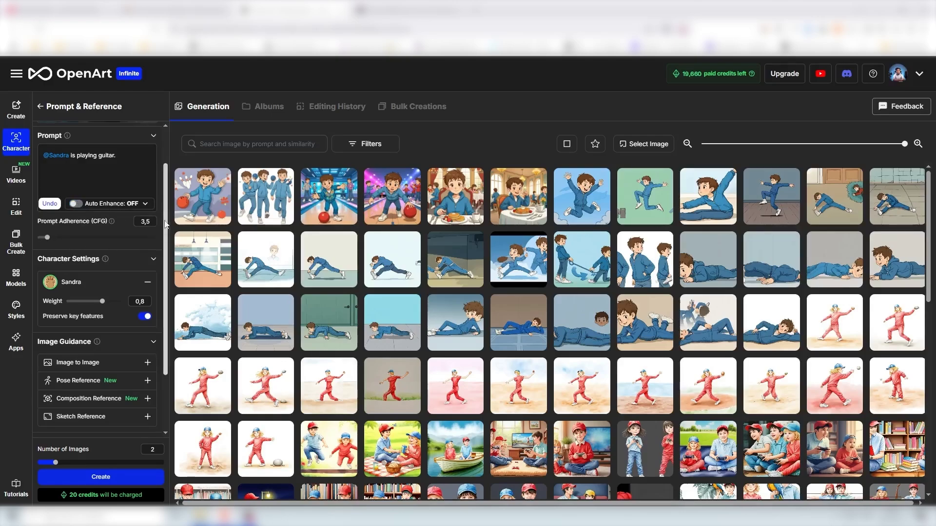
- Set the output size's aspect ratio to Vertical
scroll(137, 251, down, 1)
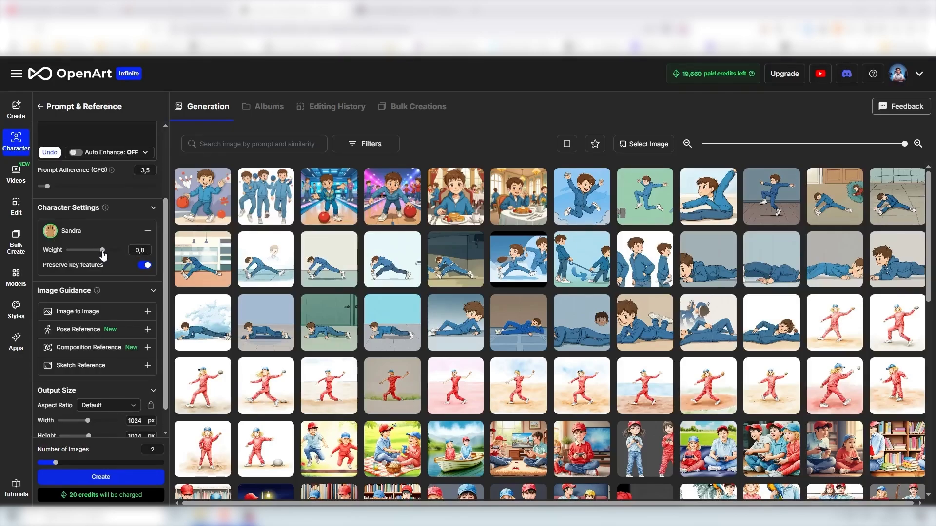
click(147, 252)
scroll(164, 253, down, 1)
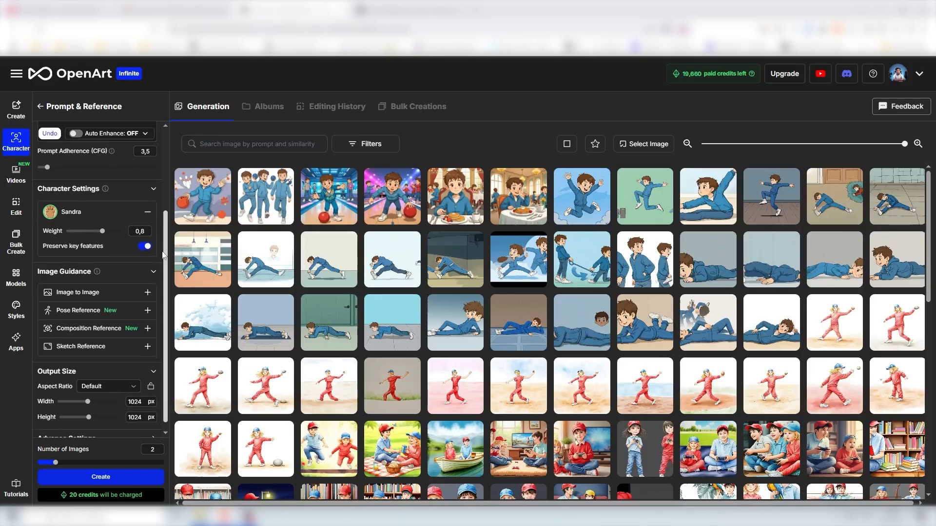
scroll(163, 255, down, 1)
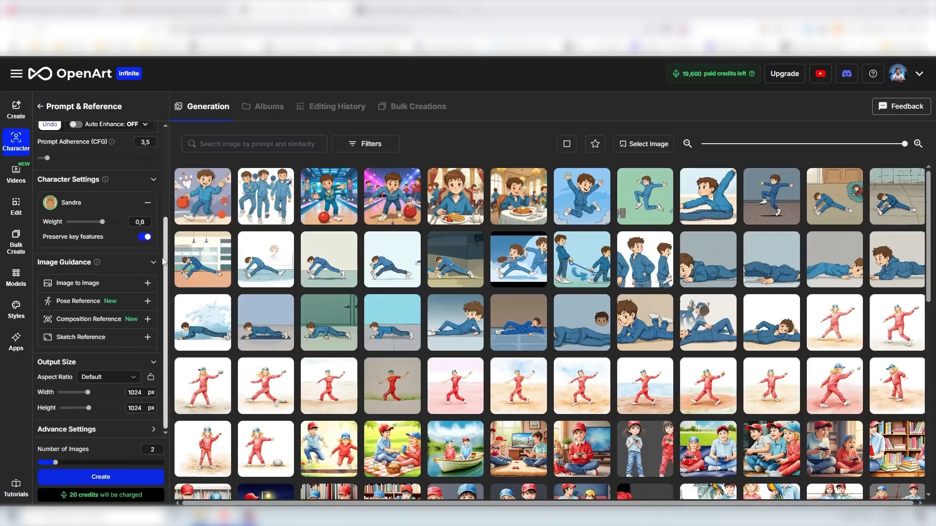
click(105, 377)
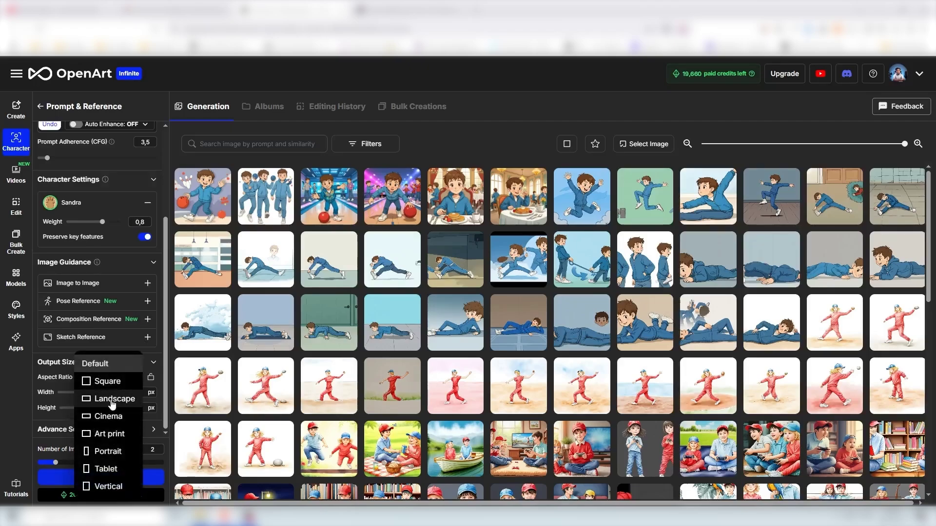
click(108, 487)
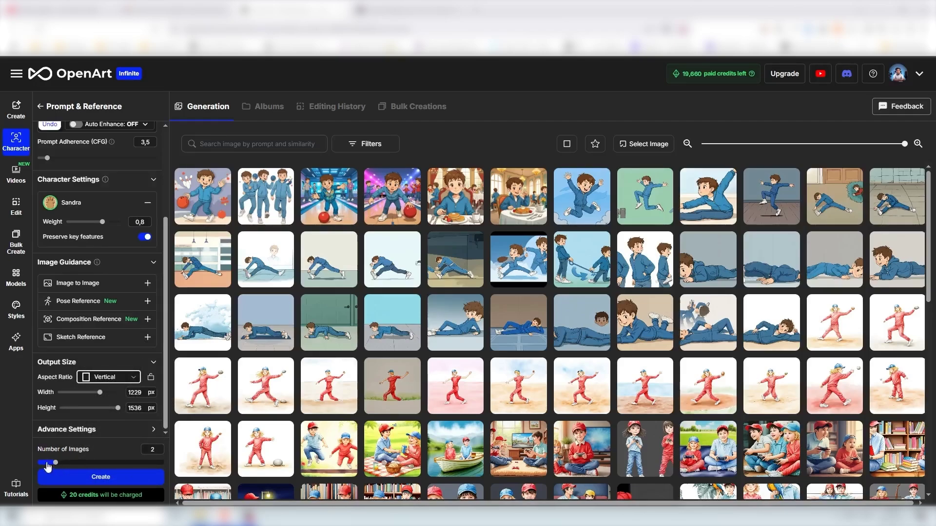
- Check the advanced settings and generate two images of Sandra playing guitar
click(153, 429)
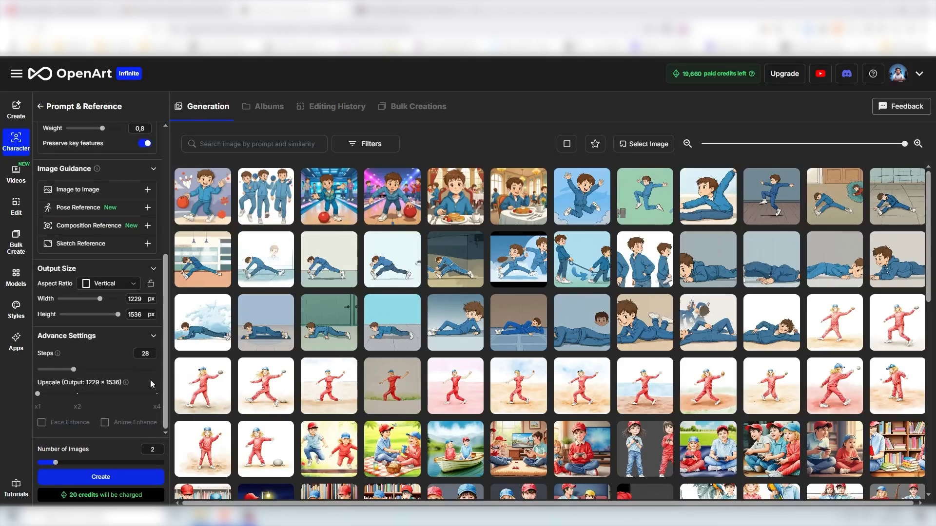
click(155, 338)
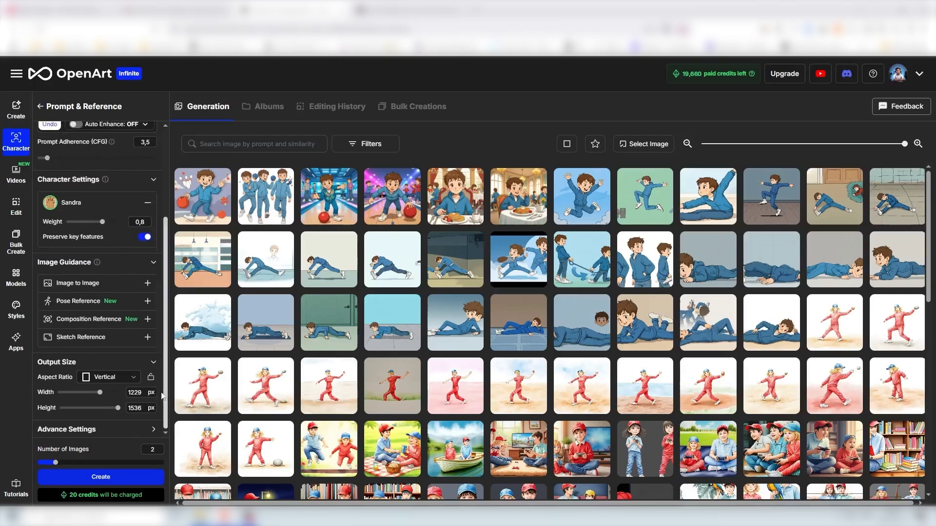
click(80, 479)
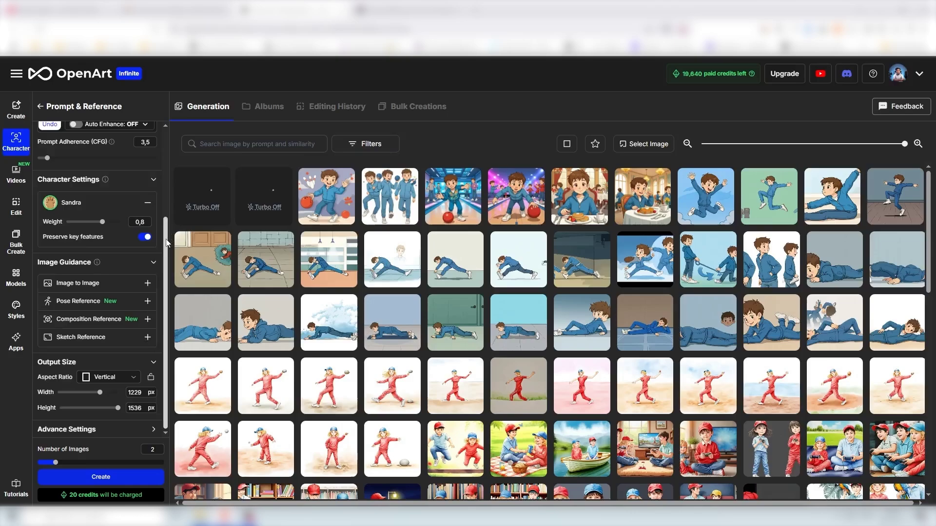
- Inspect both generated guitar images at full size and close the preview
drag(165, 220, 166, 132)
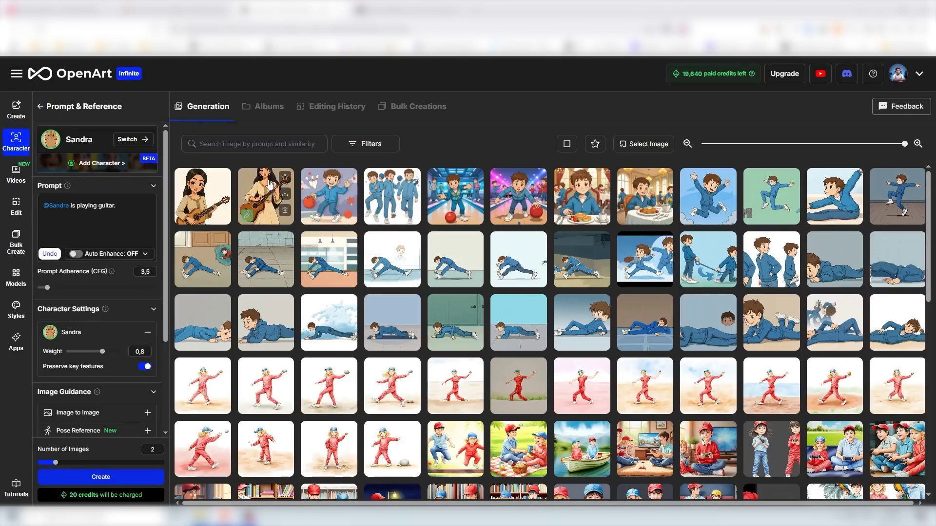
click(268, 188)
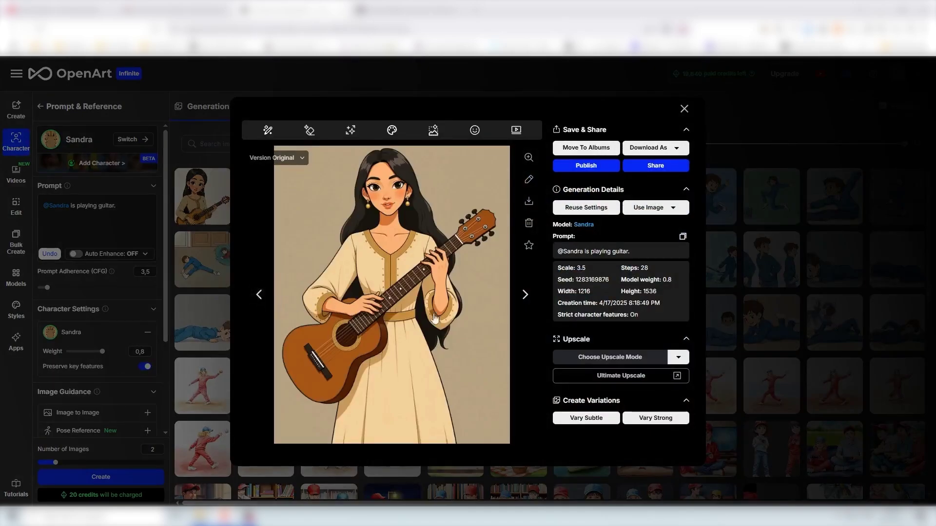
click(525, 294)
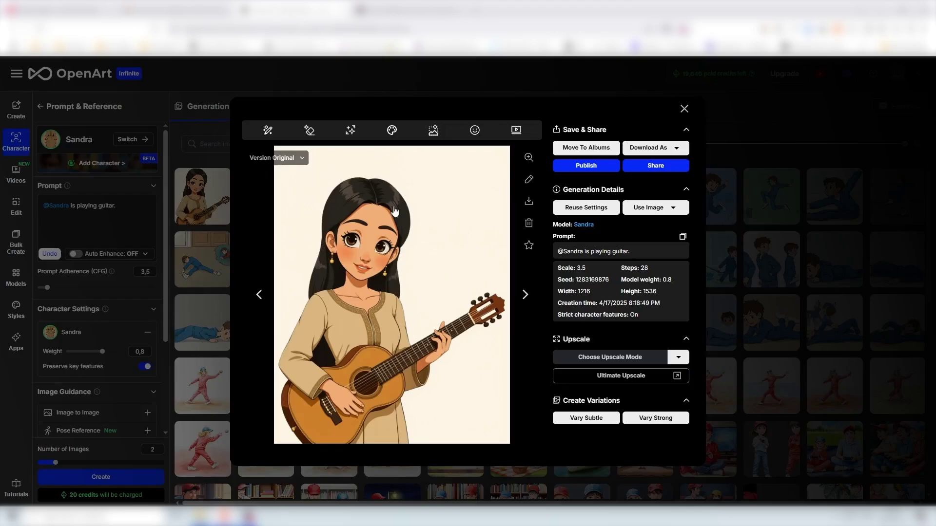
click(684, 109)
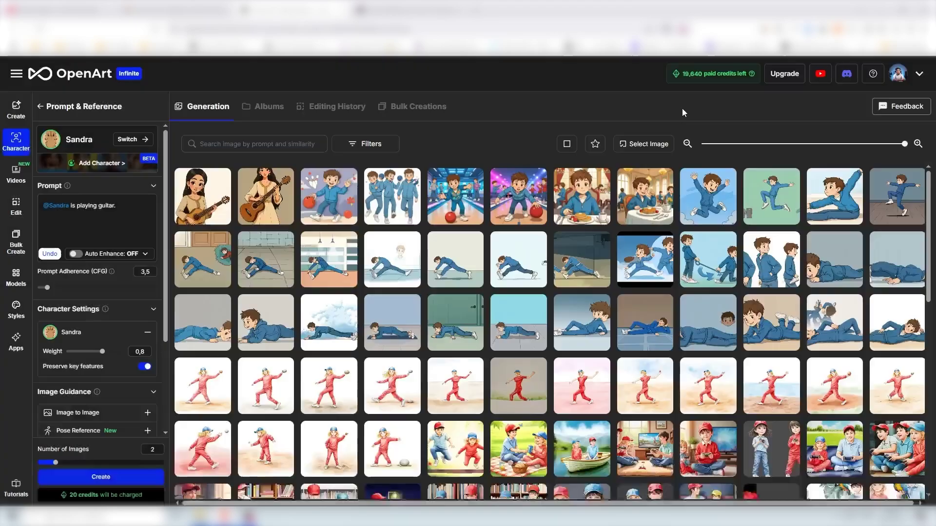
click(251, 184)
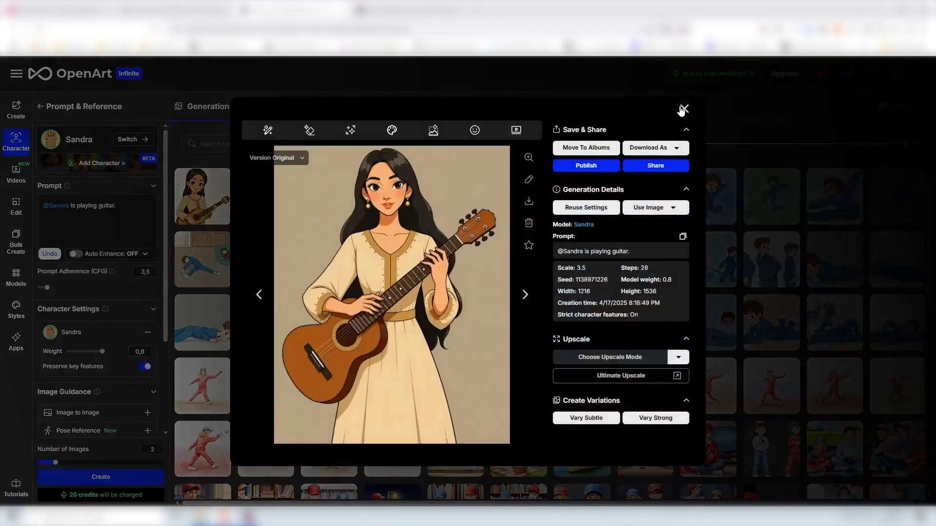
click(684, 109)
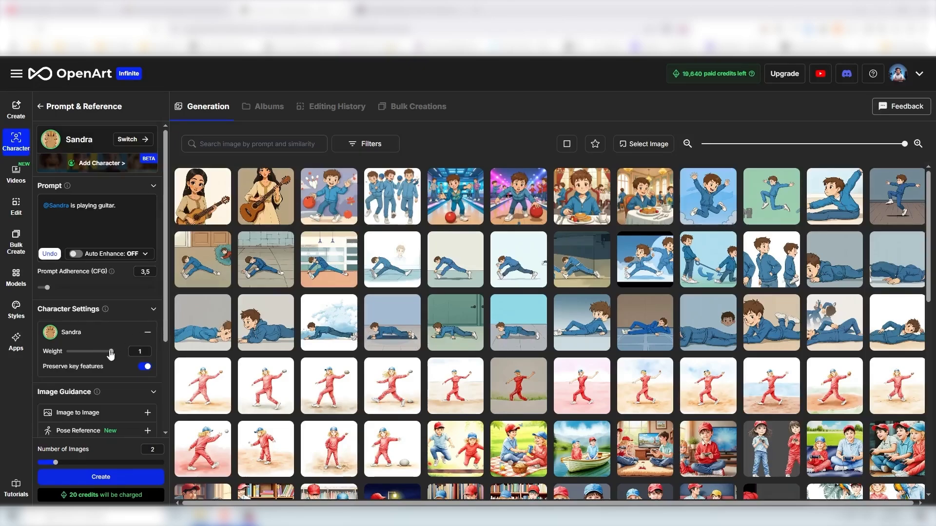
- Generate the guitar images again with Sandra's weight set to 1 and view the new results at full size
click(101, 477)
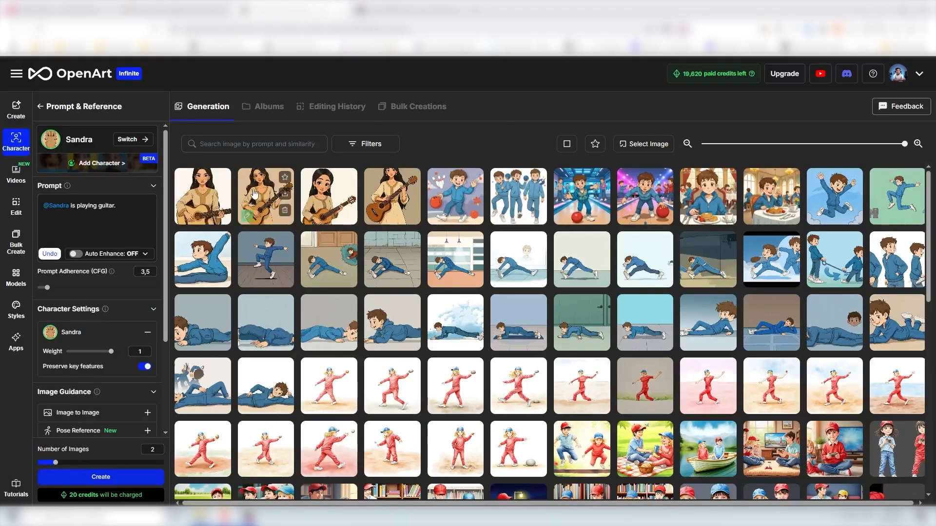
click(326, 205)
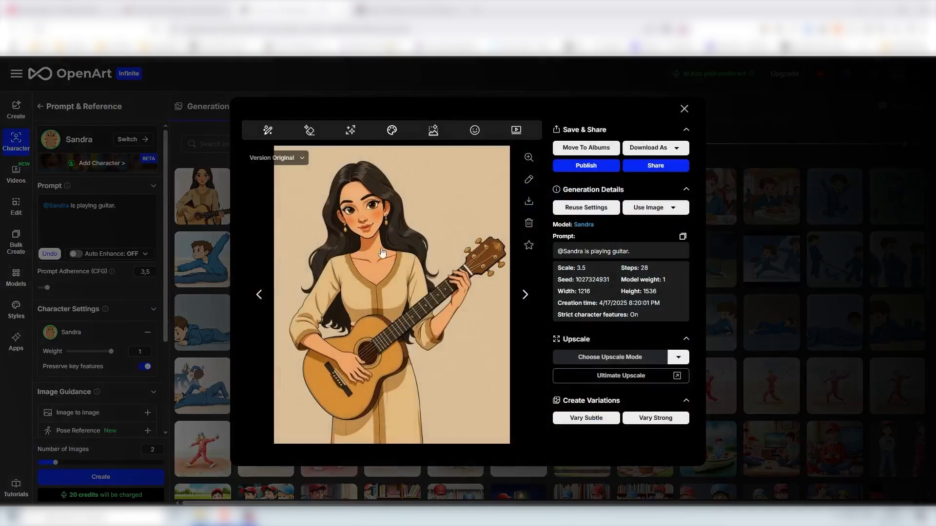
click(259, 294)
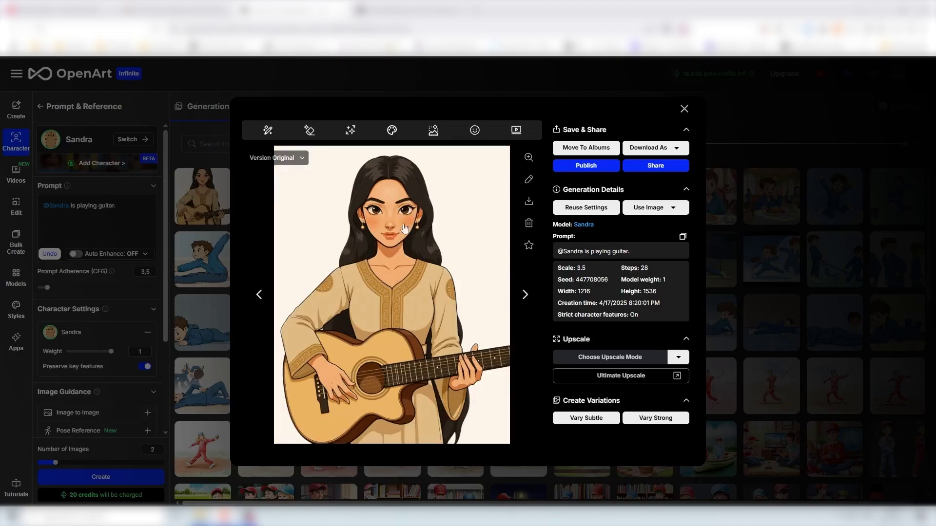
click(95, 219)
drag(135, 215, 78, 212)
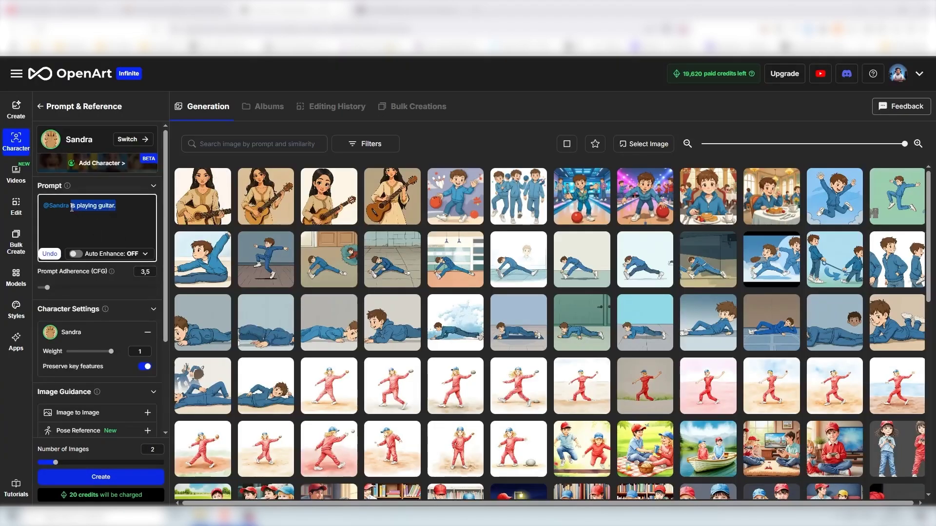
text(is)
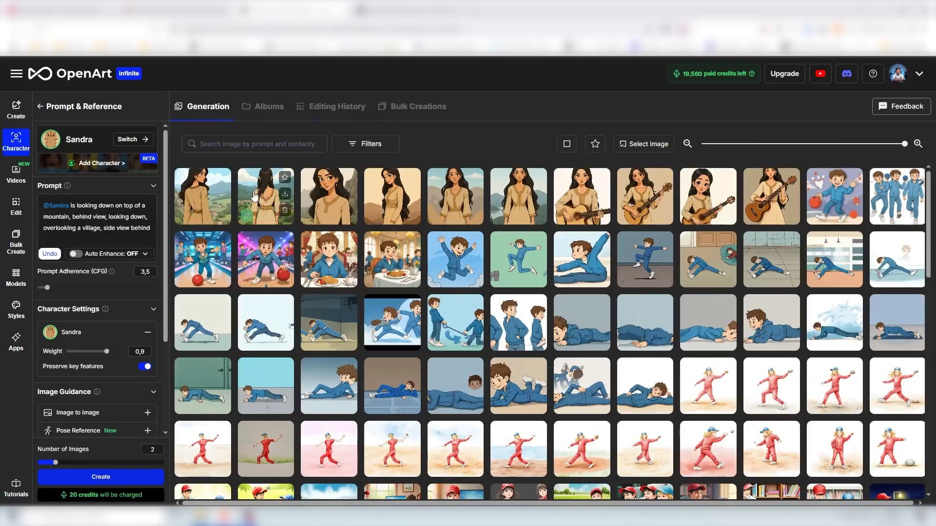
- View the two newest mountain images at full size, ending on the side view from behind
click(262, 196)
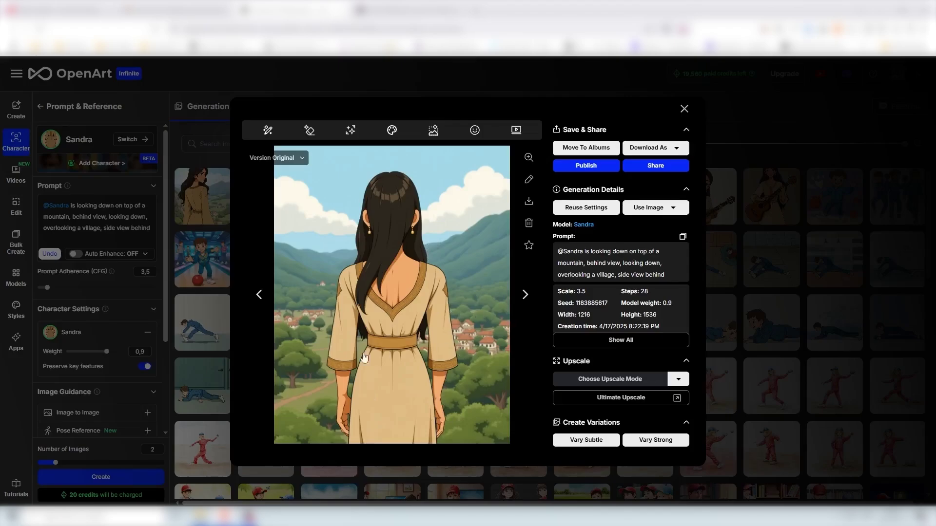
click(258, 294)
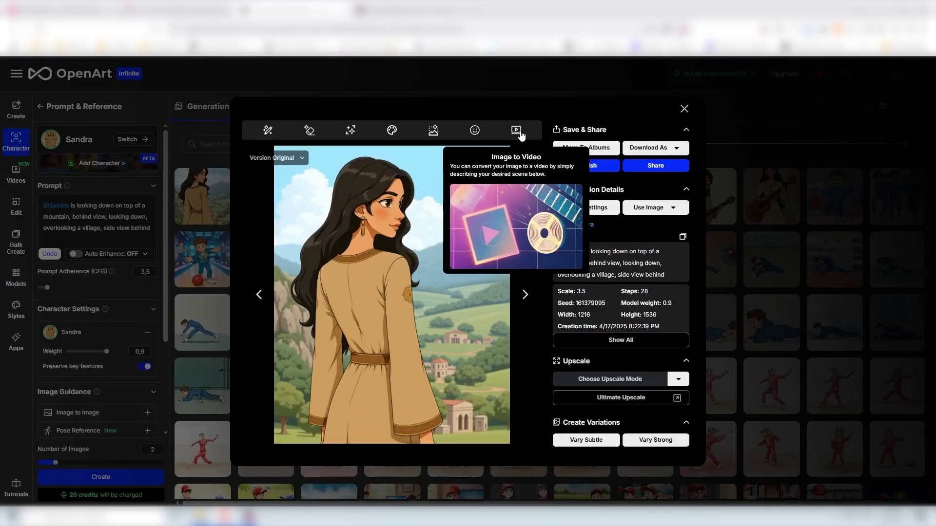
- Start an image-to-video generation with the Kling 2.0 model, using Sandra's newest side-view mountain image from the generation history as the source
click(538, 54)
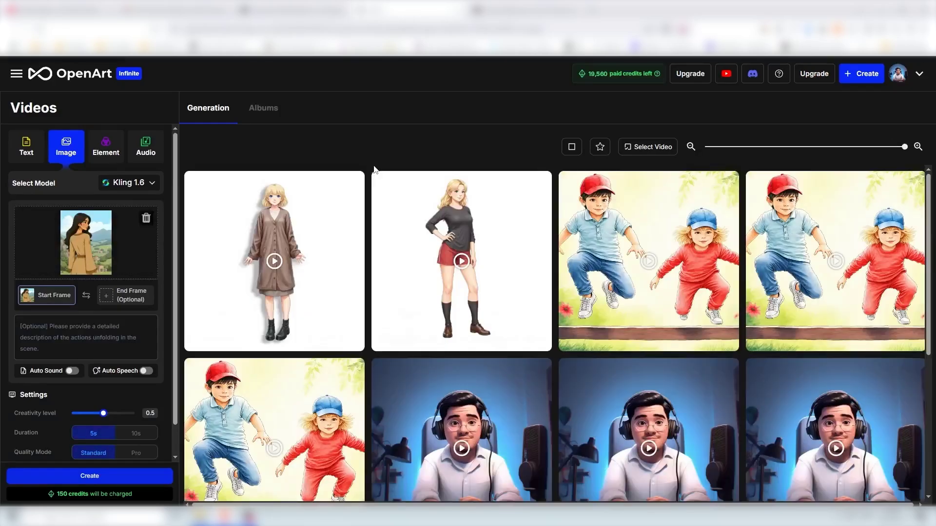
click(129, 183)
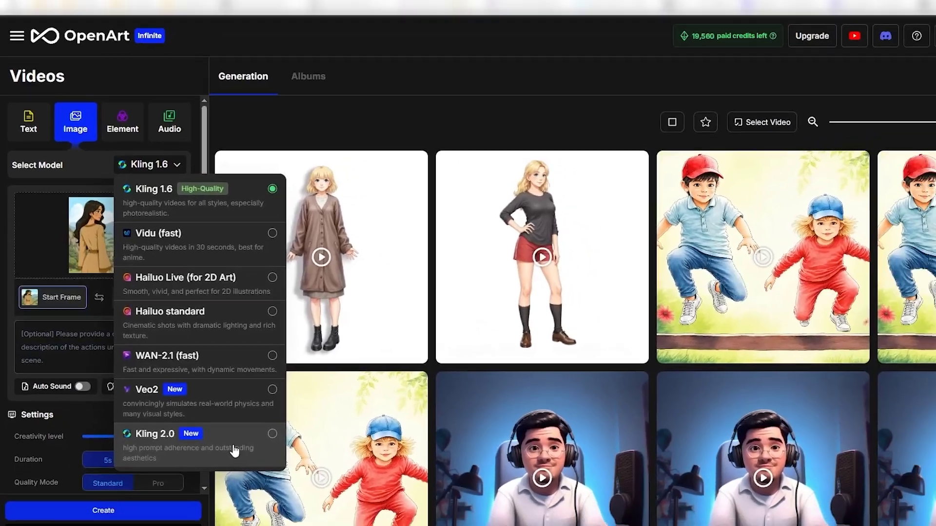
click(287, 491)
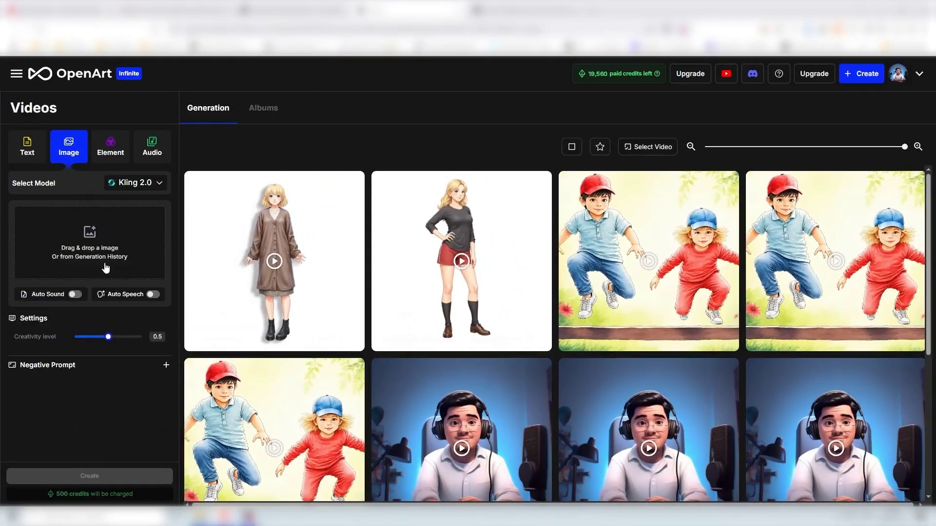
click(134, 242)
click(252, 211)
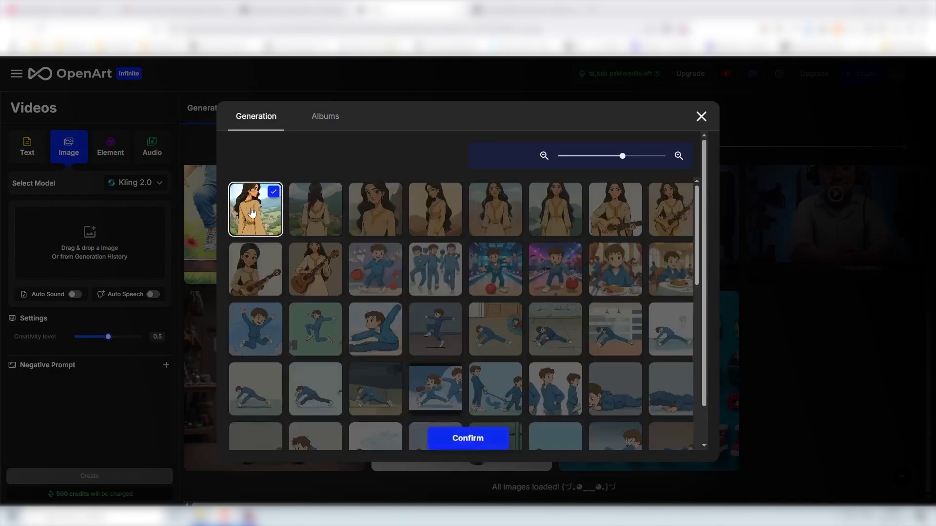
click(477, 442)
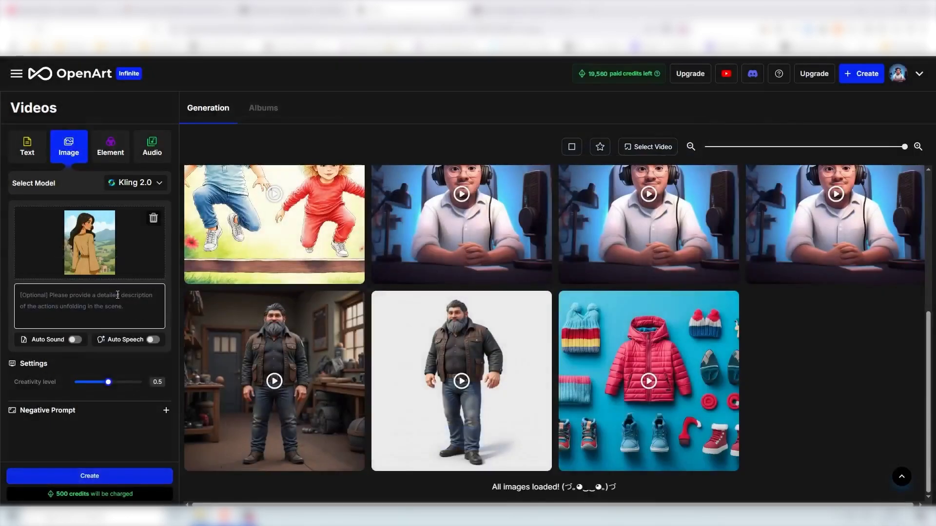
- Enter the video prompt "camera rotating as girl is overlooking village, windy and clothes moving from the wind"
click(83, 308)
text(camera rota)
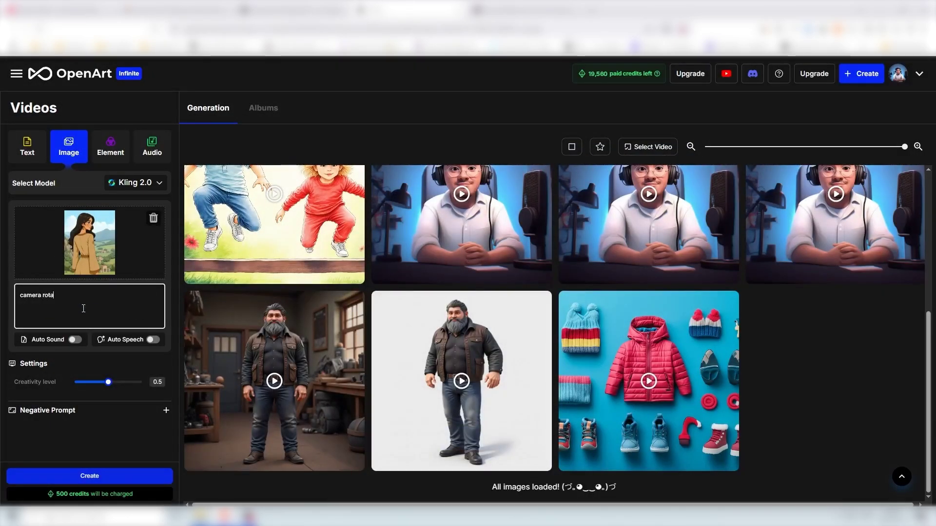
text(ting as)
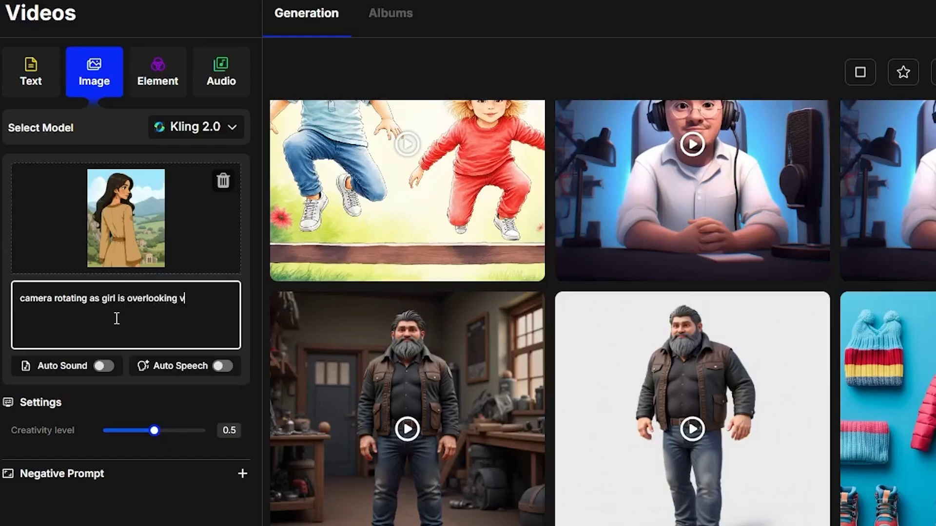
text(girl is overlooking village, windy and )
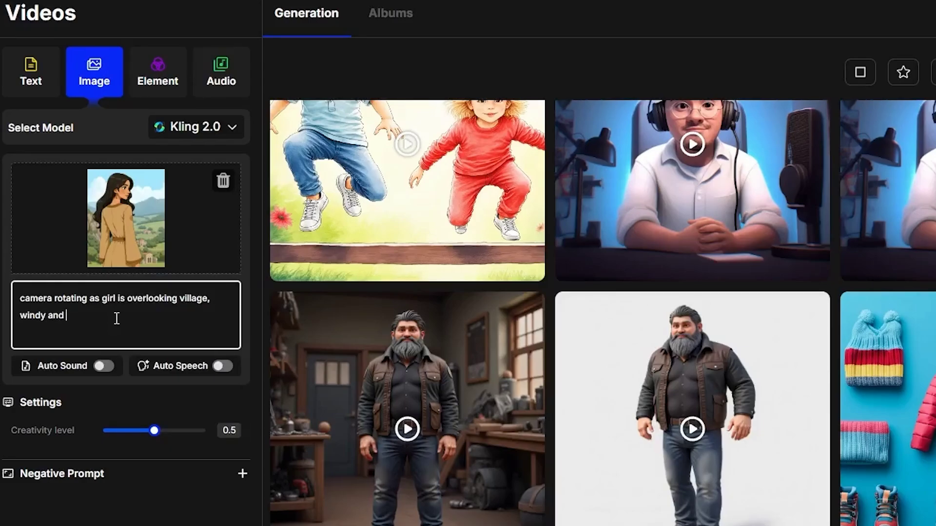
text(clothes moving from the wind)
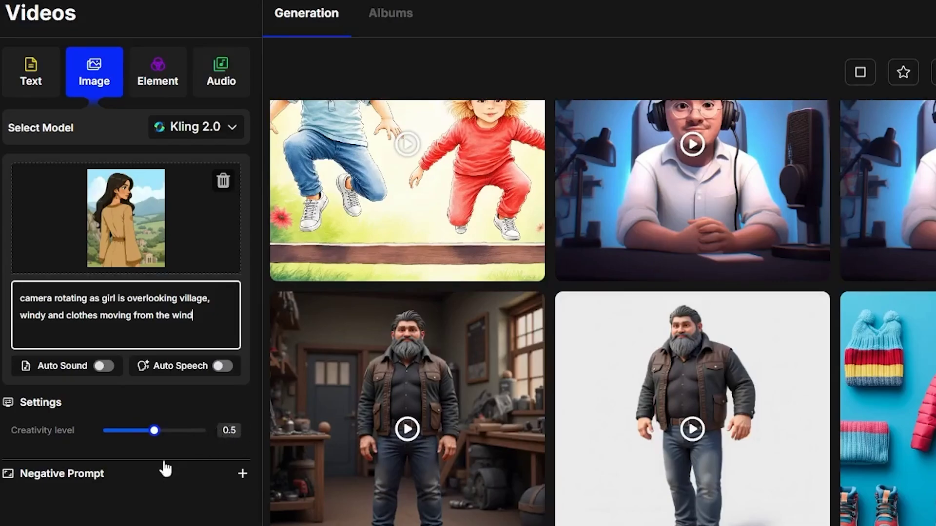
- Add the negative prompt "deformities, morphing, low quality, motion blur" and generate the video
click(142, 476)
click(124, 512)
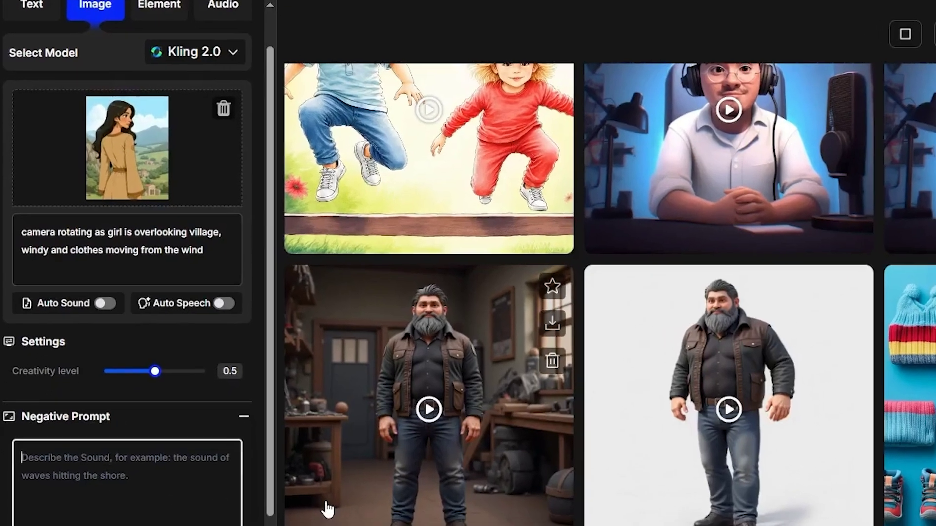
text(defo)
text(rmities, mo)
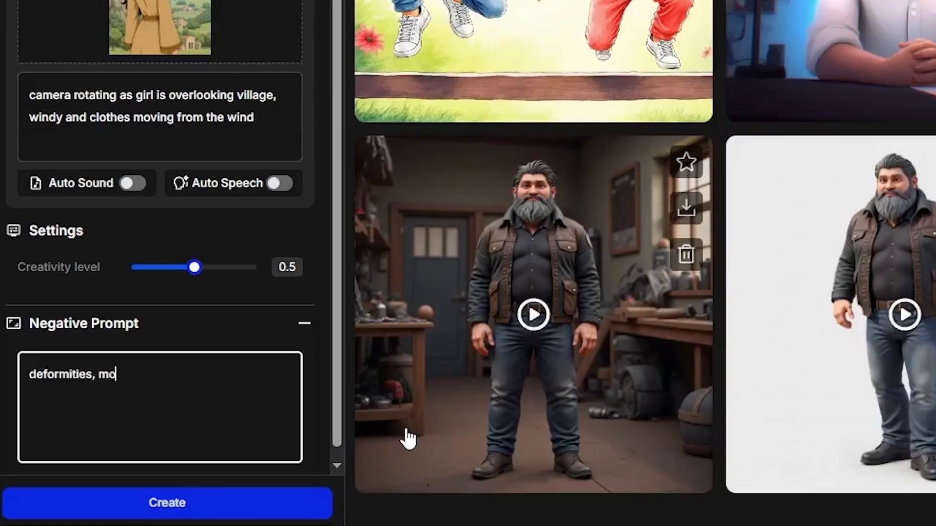
text(rphing, low q)
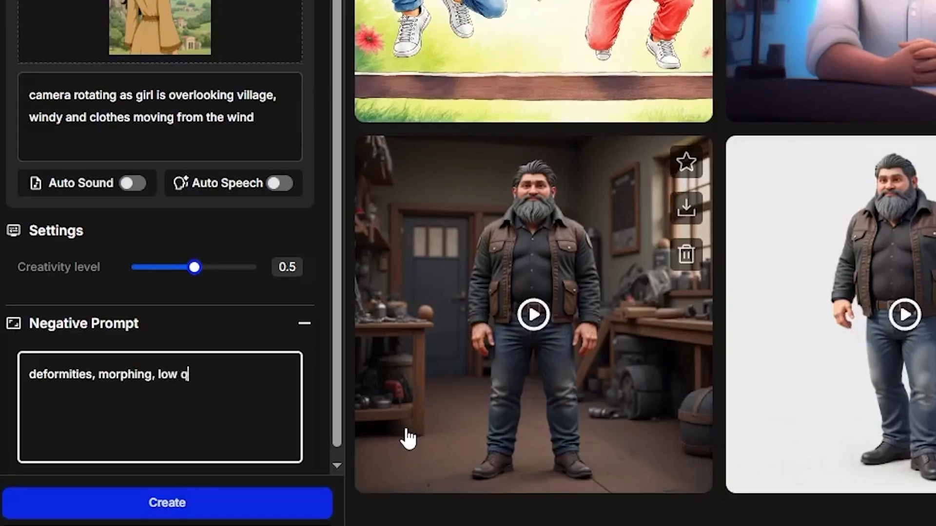
text(uality, motion blur)
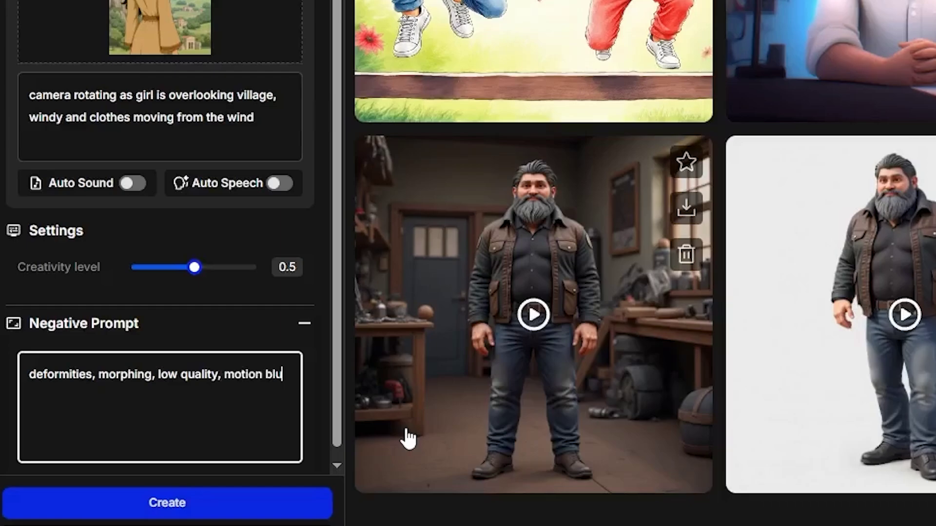
scroll(338, 378, down, 1)
click(168, 513)
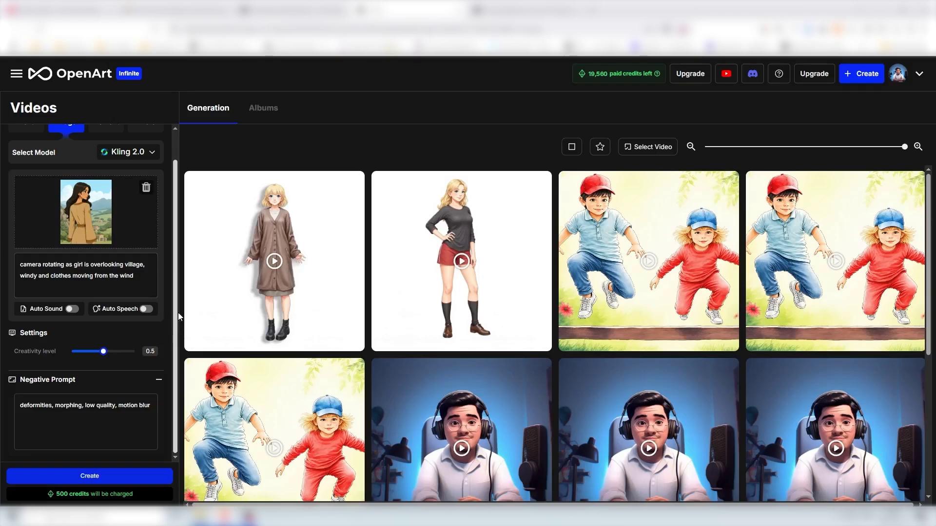
scroll(177, 312, up, 1)
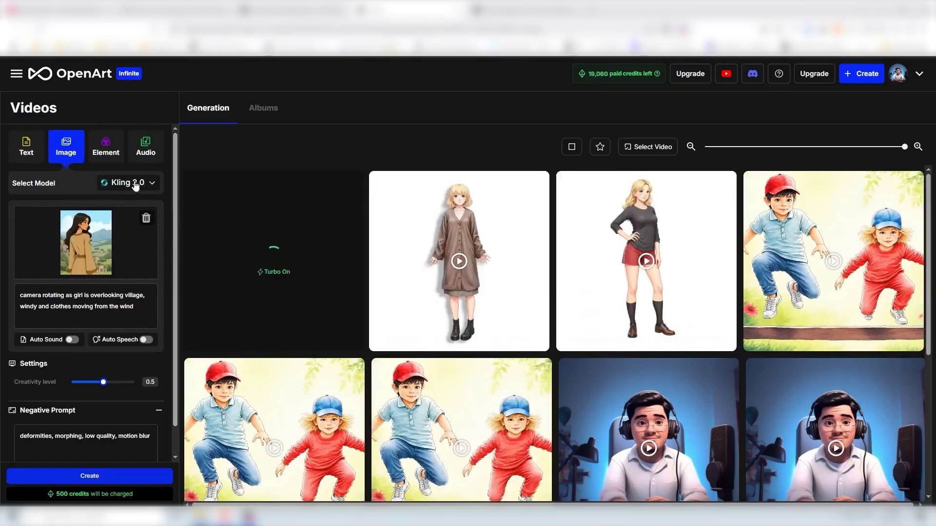
- Return to Sandra's character page and try adding Jennifer as a second character in Multiple Character mode, removing her again
mouse_move(240, 205)
key(ctrl+t)
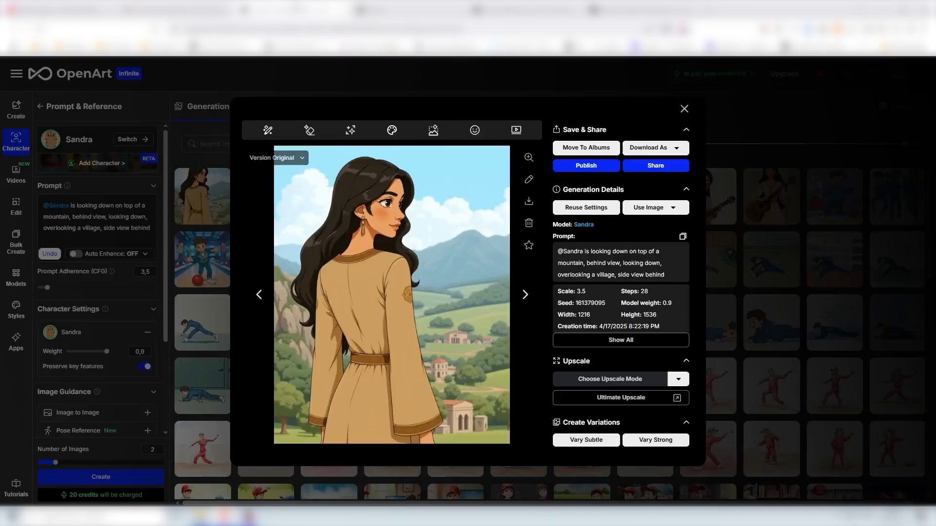
click(684, 108)
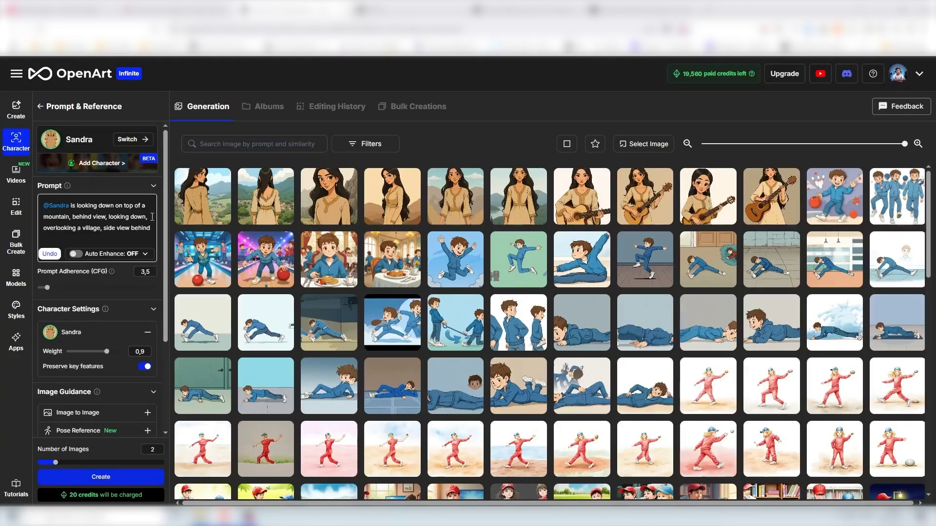
click(103, 165)
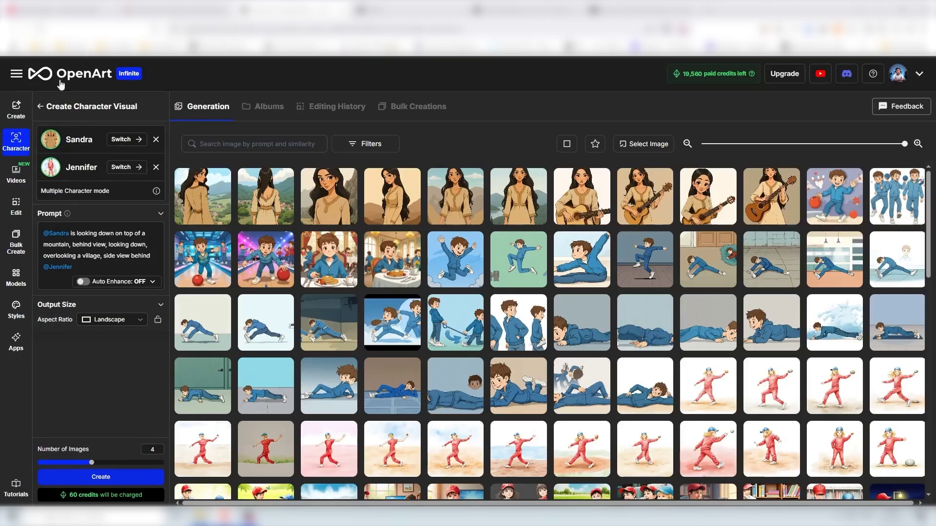
click(156, 167)
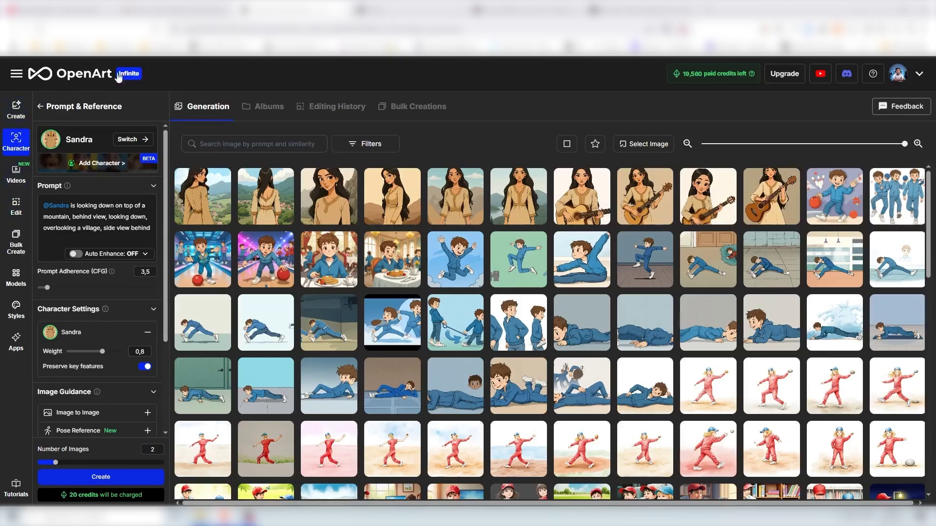
scroll(166, 161, down, 1)
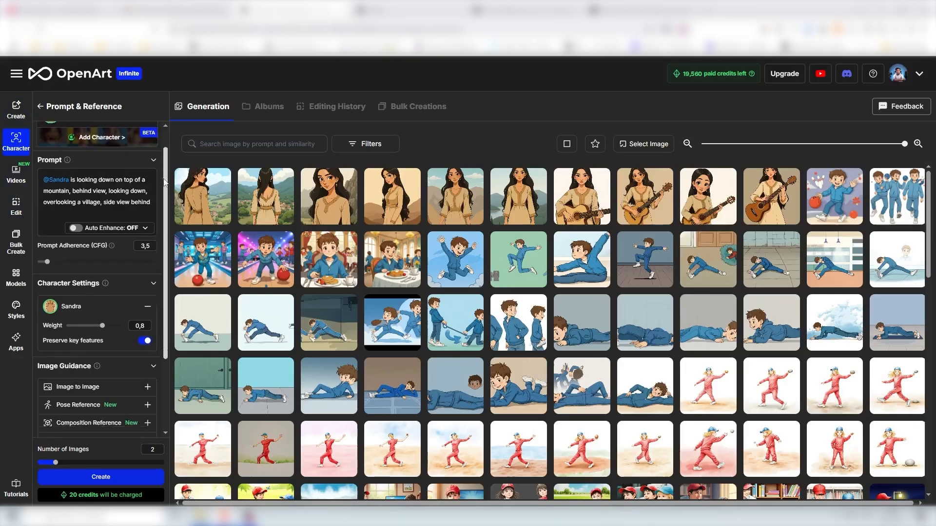
scroll(167, 146, up, 1)
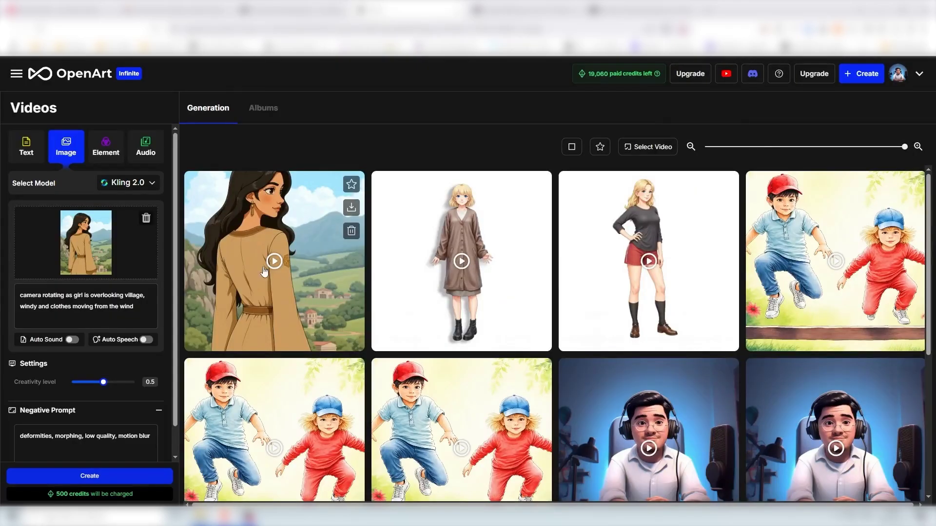
- Play the newly generated Sandra mountain video, review its prompt in the generation details, and close the preview
click(271, 268)
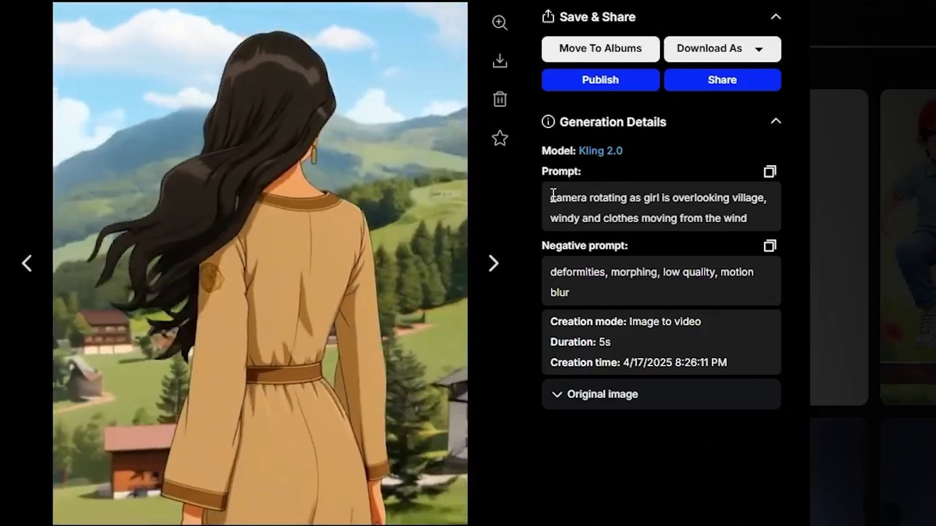
drag(552, 213, 761, 196)
click(629, 213)
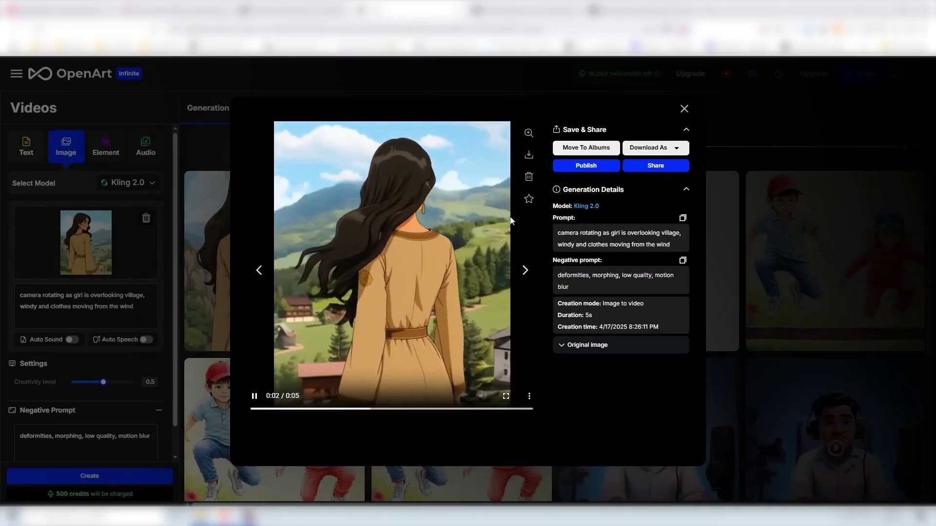
click(684, 108)
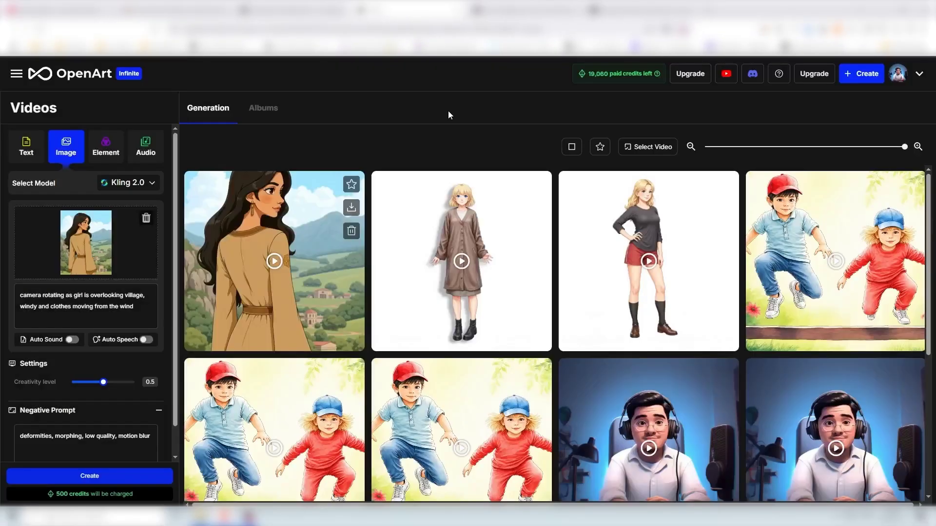